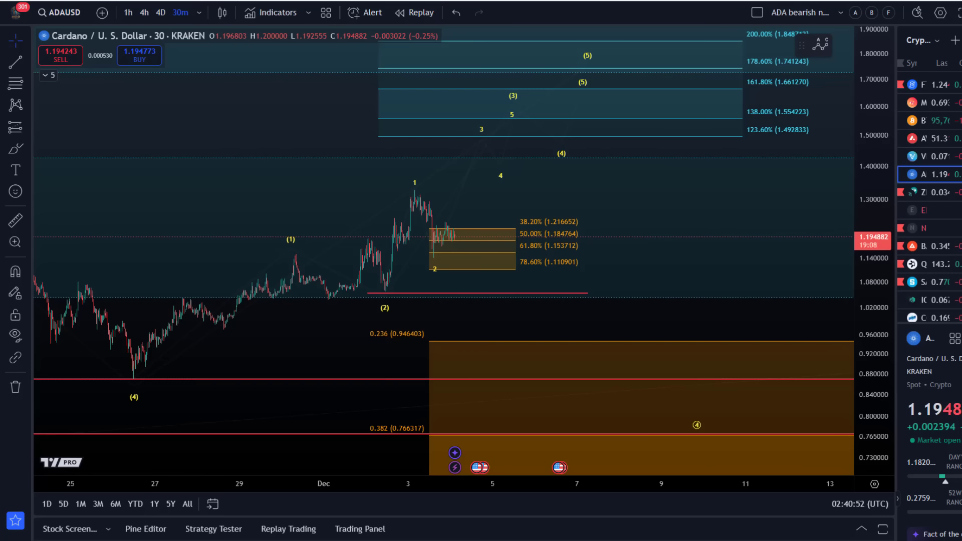
Nudge the circled wave-(3) point slightly lower, then bring the latest early-December bars into view.
left_click_drag(625, 179, 592, 277)
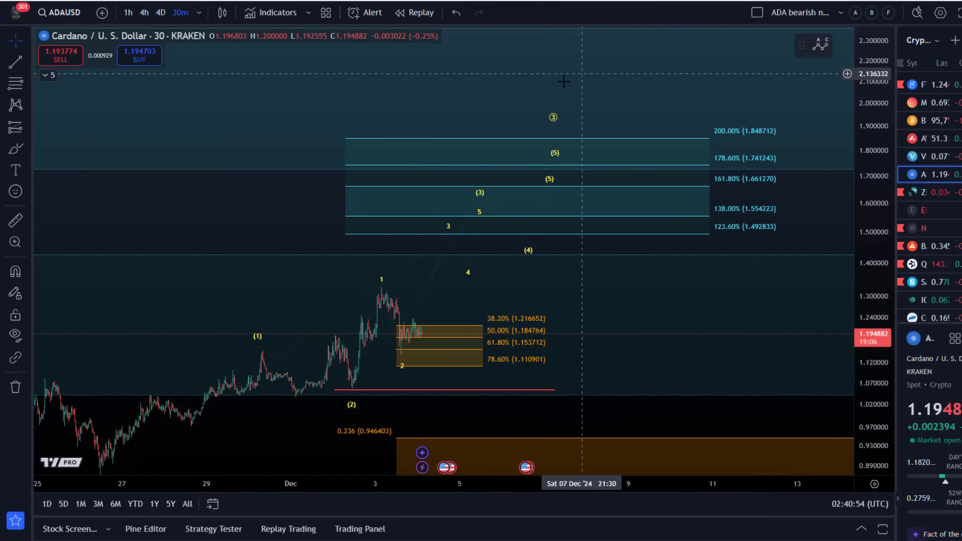
mouse_move(551, 132)
left_mouse_down()
mouse_move(576, 144)
mouse_move(558, 143)
left_mouse_up()
left_click_drag(294, 85, 350, 86)
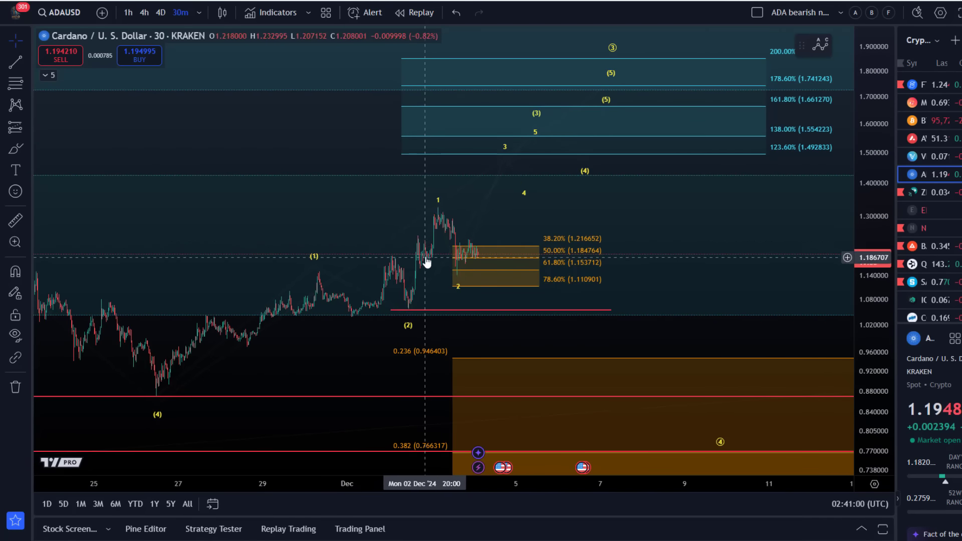
left_click(437, 213)
mouse_move(353, 191)
left_mouse_down()
mouse_move(161, 178)
mouse_move(724, 201)
left_mouse_up()
Zoom into the Dec 2–3 consolidation and draw yellow trendlines along its falling highs and rising lows.
scroll(656, 210, "up", 3)
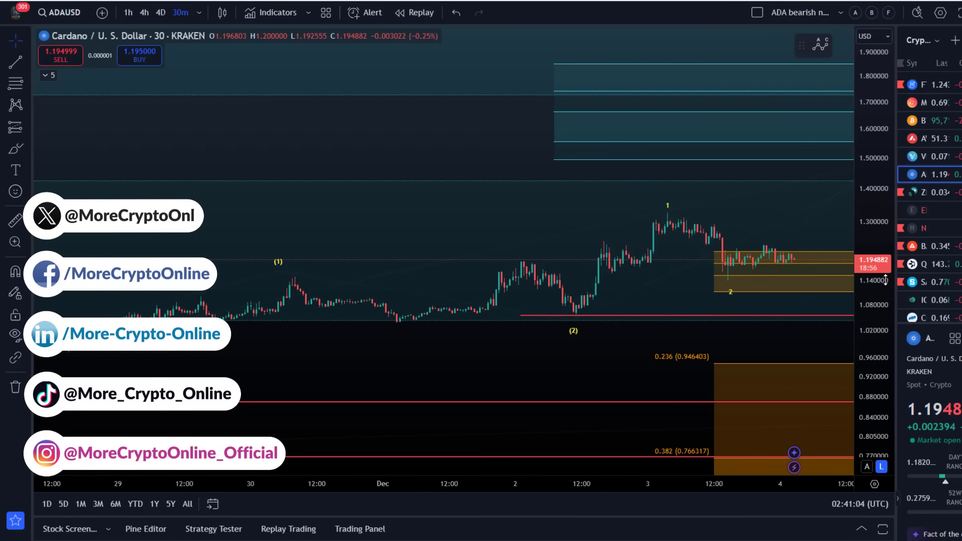
left_click_drag(858, 150, 859, 115)
left_click_drag(595, 185, 458, 187)
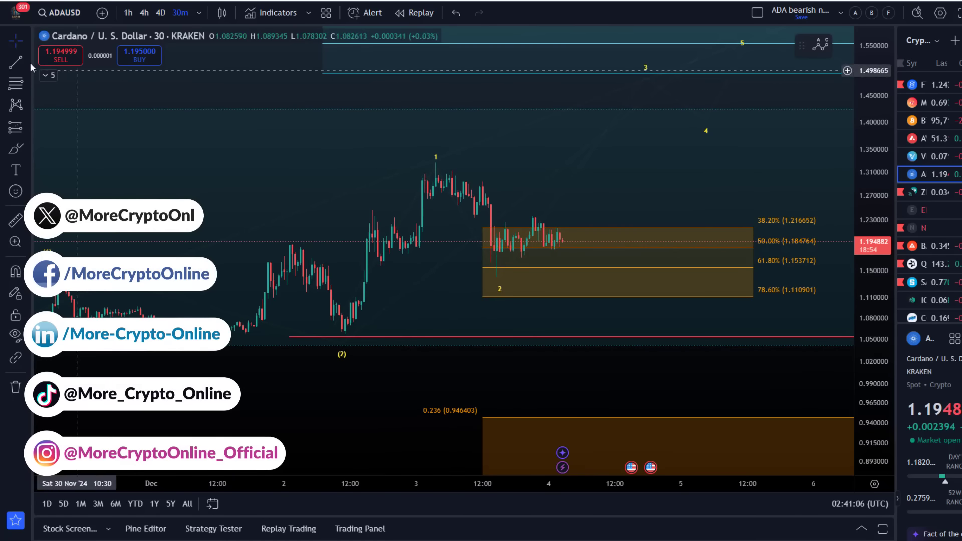
left_click(15, 62)
left_click_drag(361, 208, 440, 230)
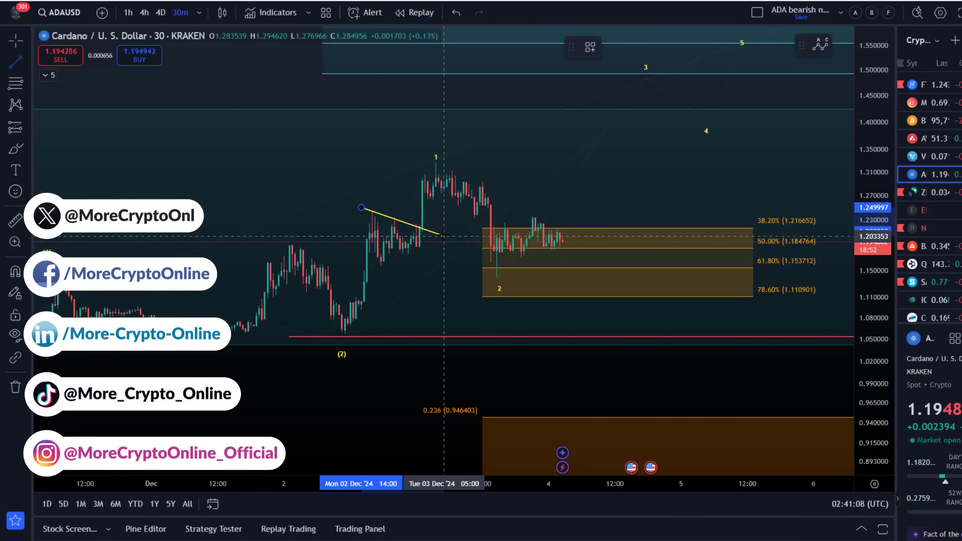
left_click(16, 62)
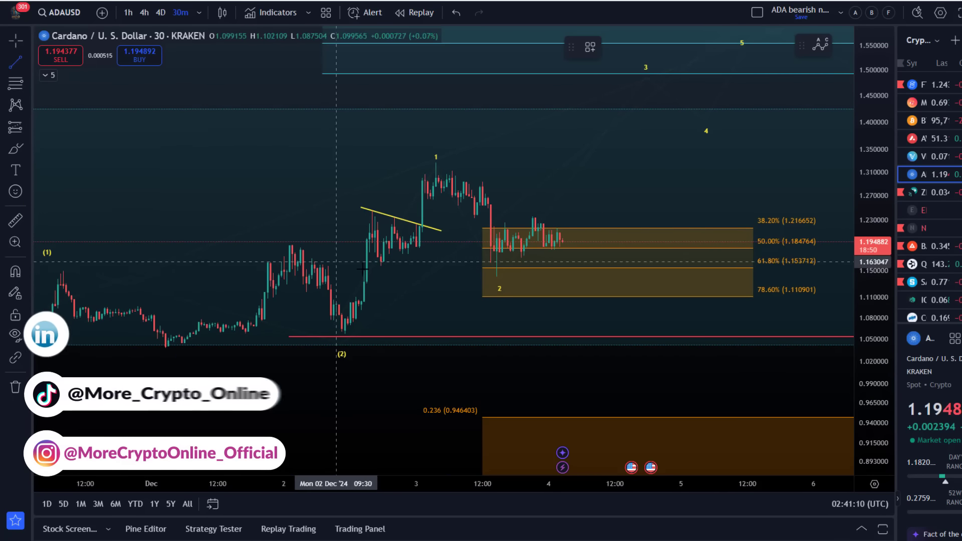
left_click_drag(369, 273, 435, 240)
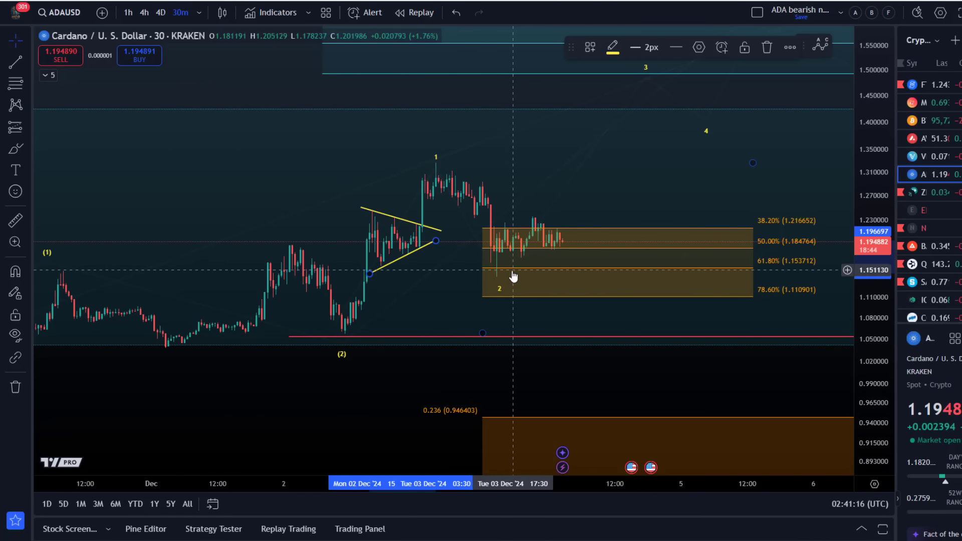
Undo the triangle trendline and reset the chart to its default framing.
left_click(454, 11)
scroll(477, 200, "down", 3)
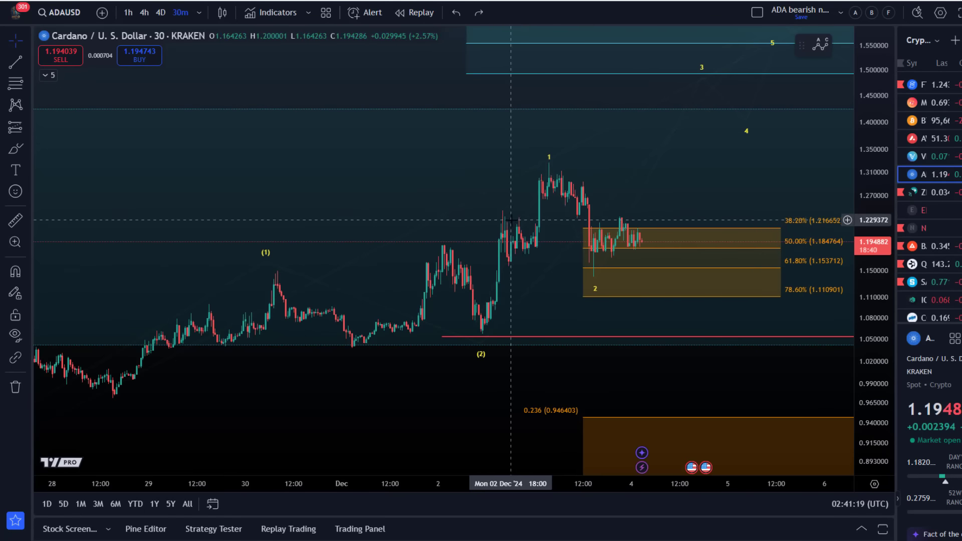
right_click(343, 95)
left_click(365, 101)
Zoom out and pan so waves (3) and (4) show down to the 0.5 (0.646131) level.
left_click_drag(71, 150, 84, 144)
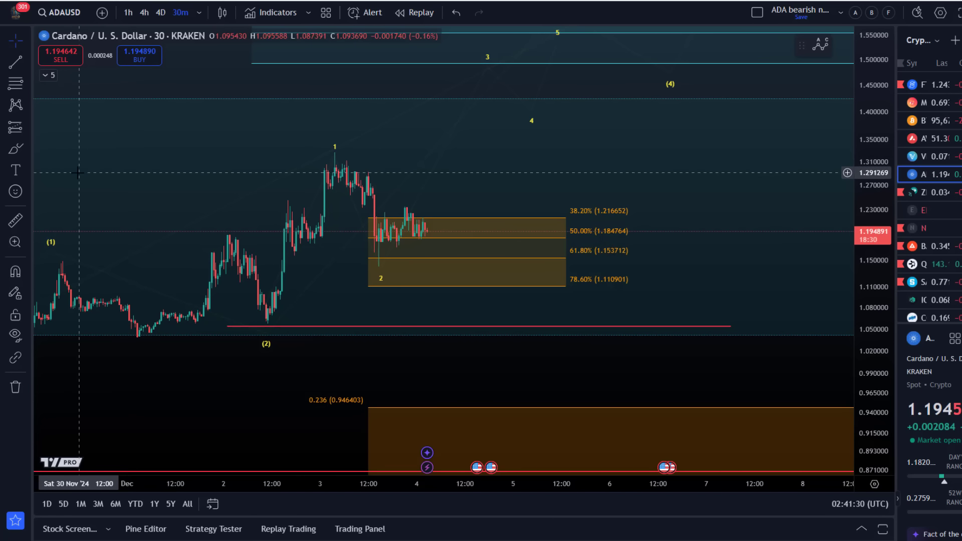
scroll(768, 164, "down", 3)
scroll(872, 316, "down", 3)
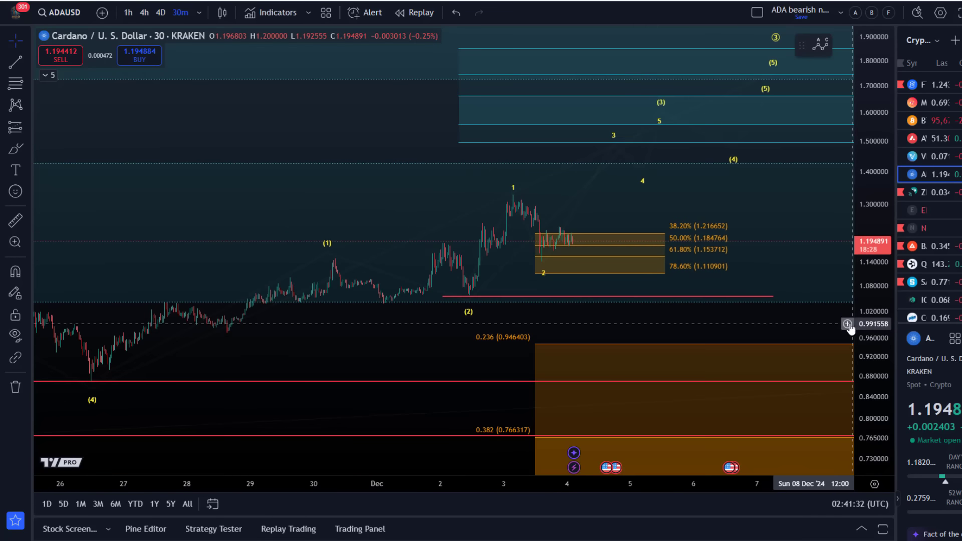
scroll(503, 204, "down", 3)
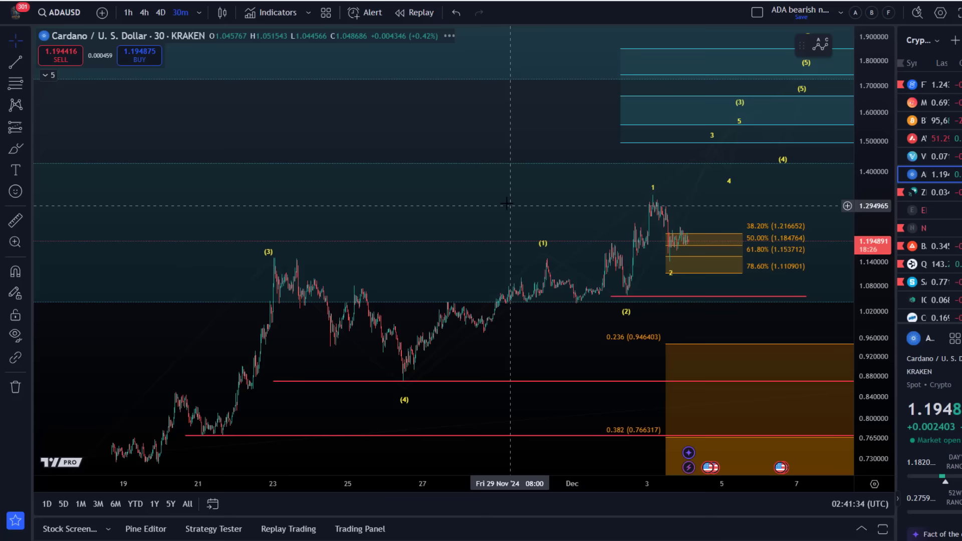
left_click_drag(500, 127, 218, 204)
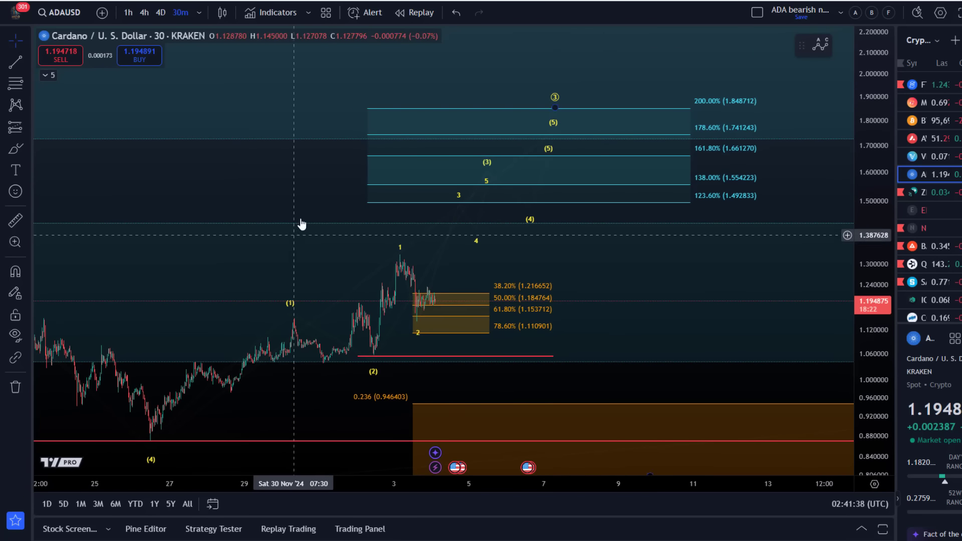
left_click_drag(352, 171, 560, 55)
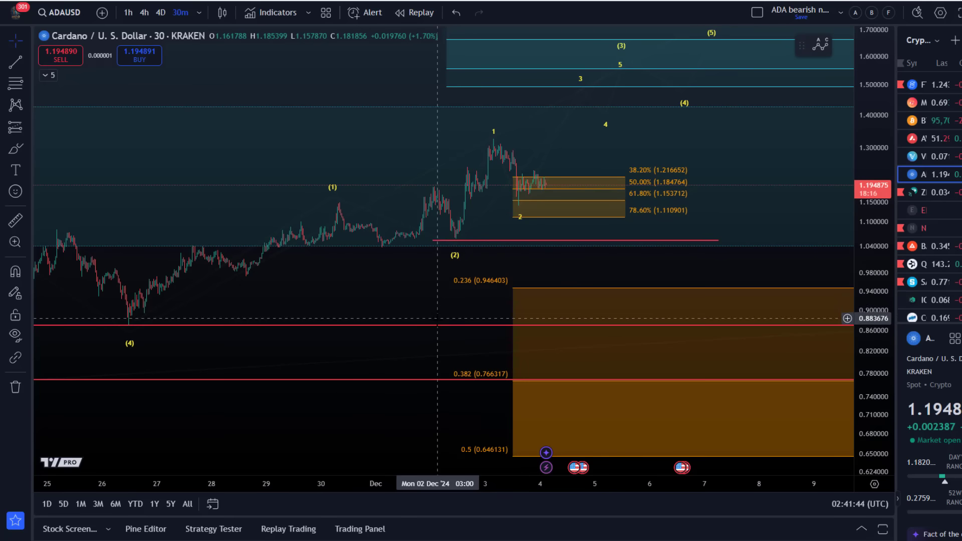
scroll(376, 300, "up", 3)
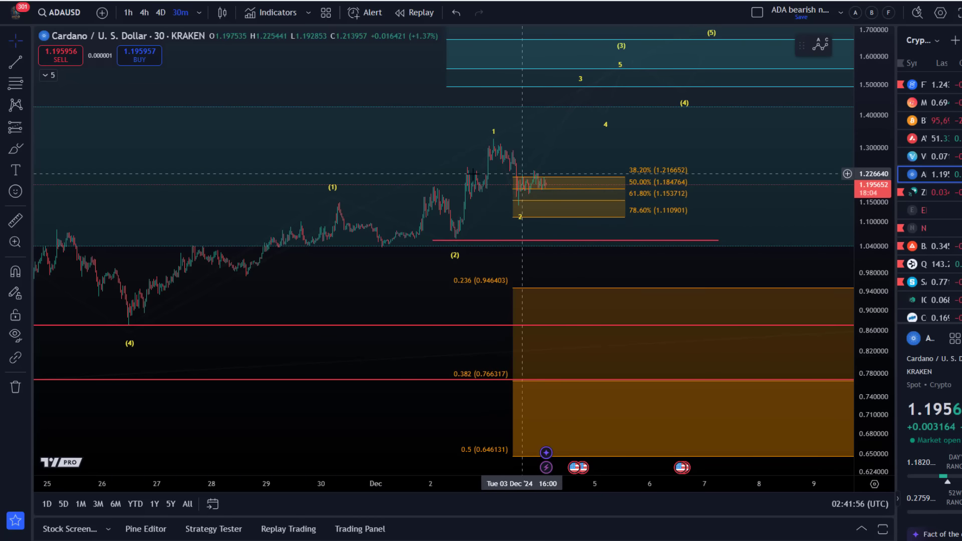
Pan the chart up and left until the Fibonacci extension targets up to 200% are visible.
left_click_drag(409, 133, 352, 195)
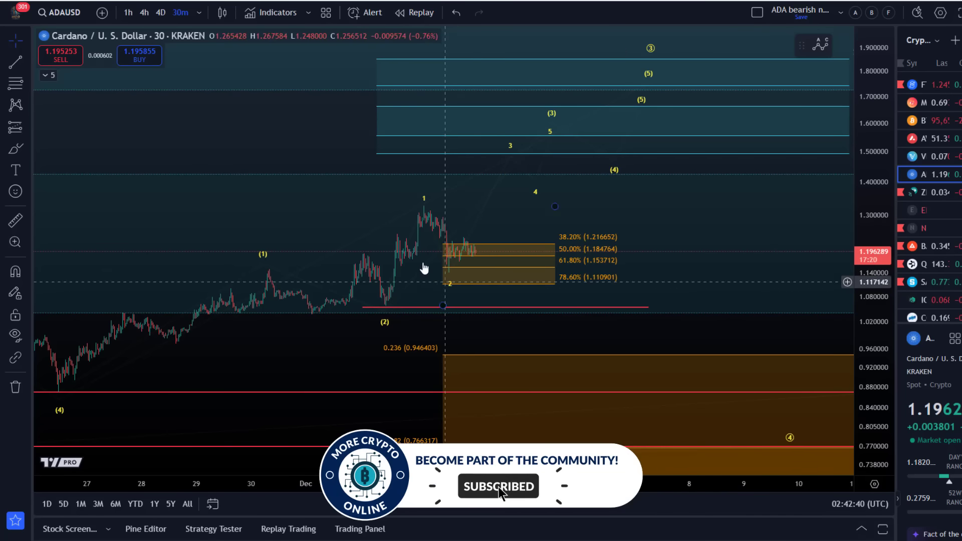
left_click_drag(424, 269, 341, 266)
left_click_drag(251, 181, 437, 222)
scroll(437, 222, "up", 2)
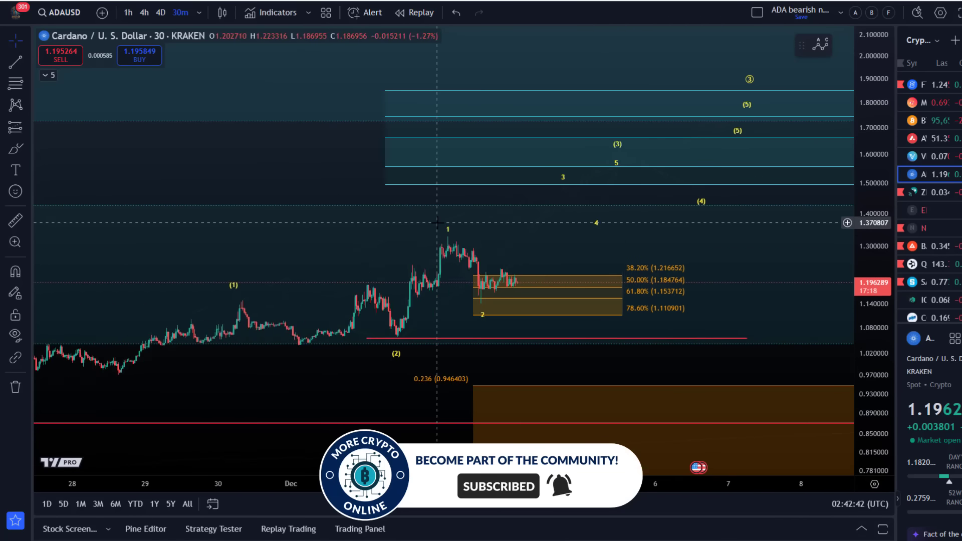
scroll(437, 222, "up", 1)
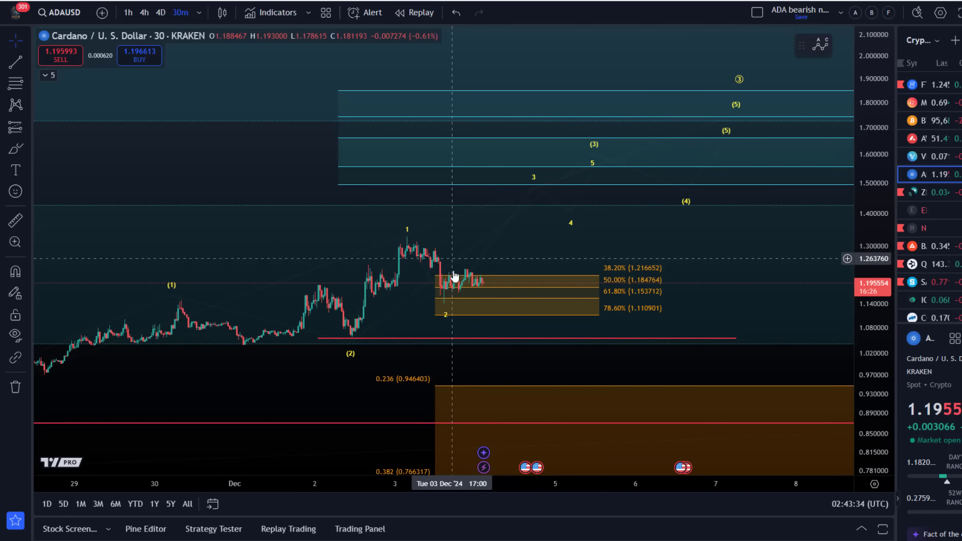
Centre the December wave count and shift its wave (3) point up and later in time.
scroll(539, 176, "down", 5)
left_click_drag(533, 157, 210, 165)
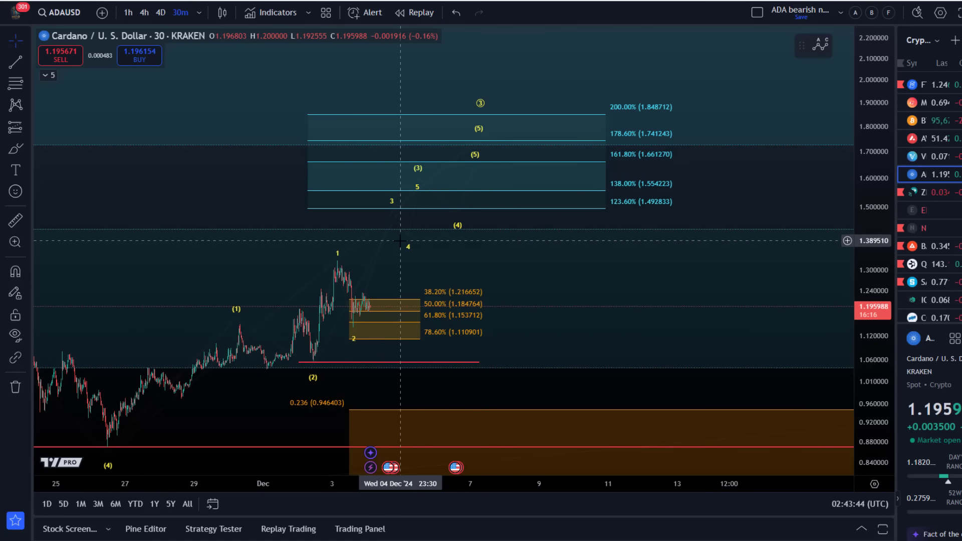
left_click(421, 176)
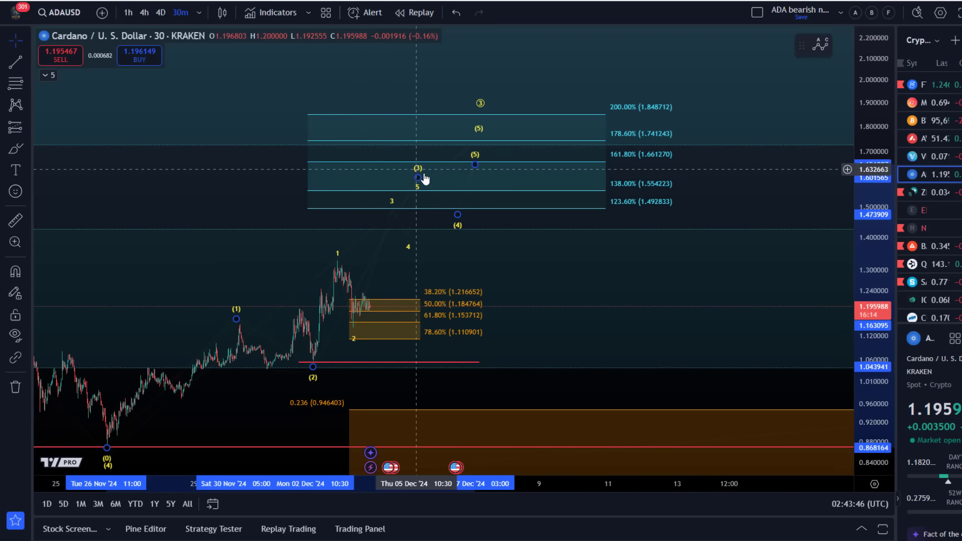
left_click_drag(433, 192, 427, 181)
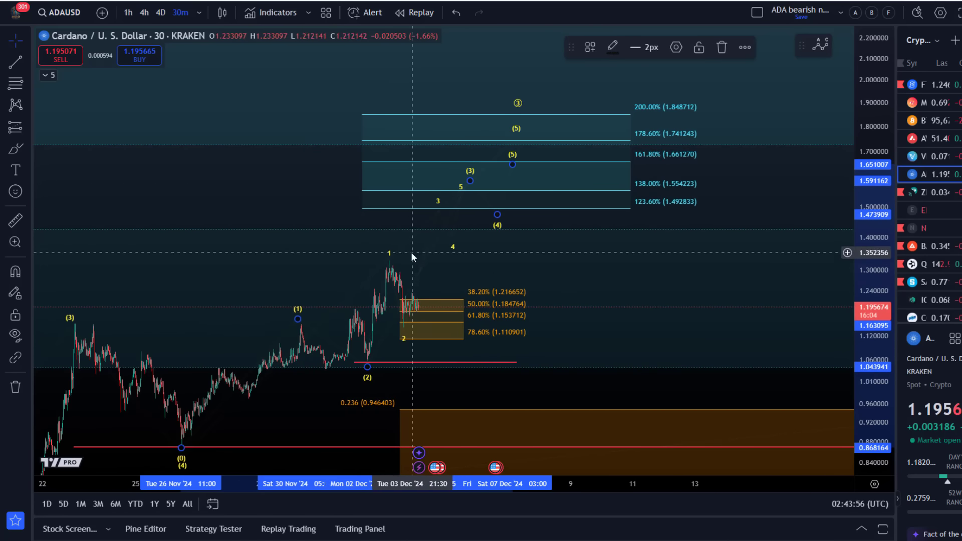
Raise the projected circled wave-4 point to about 0.84, into the orange support zone.
left_click_drag(241, 159, 259, 110)
scroll(259, 110, "down", 3)
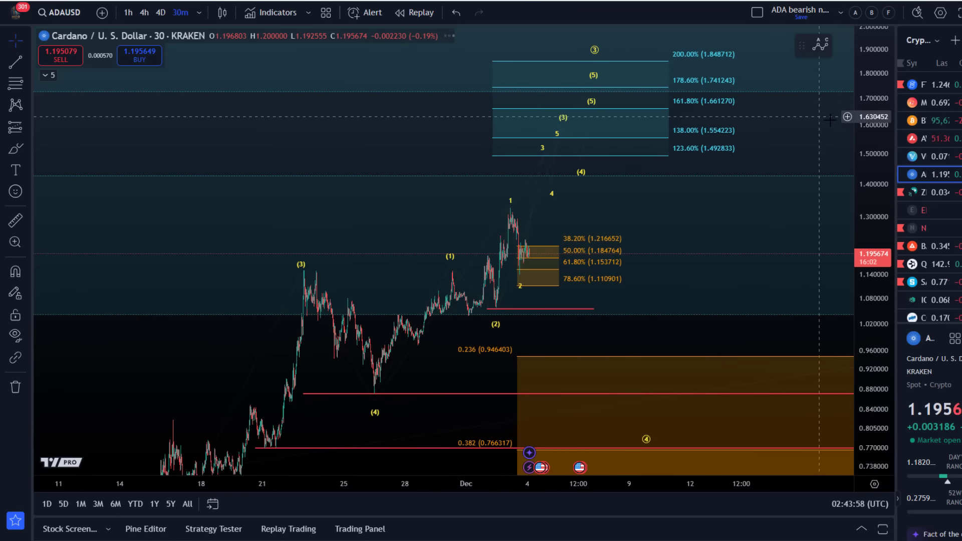
left_click_drag(531, 243, 431, 230)
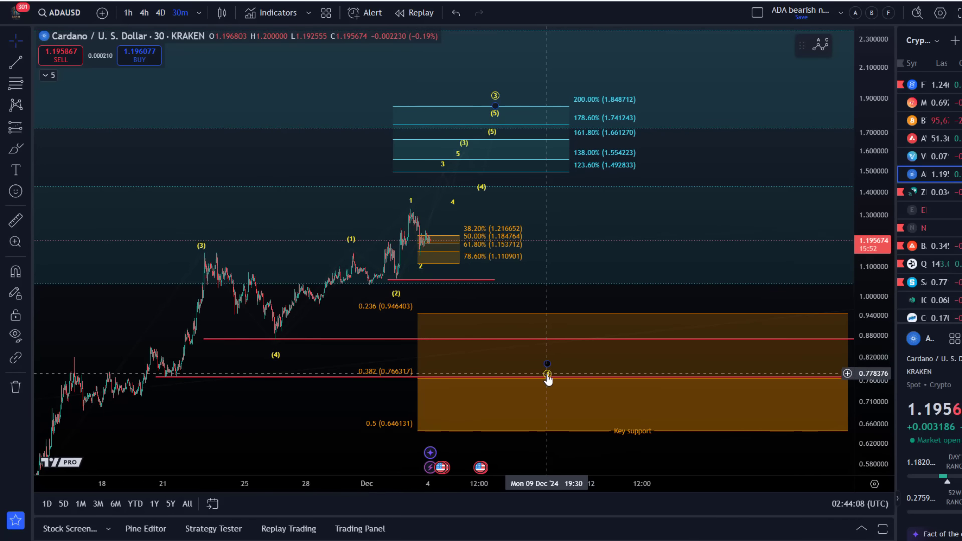
mouse_move(547, 373)
left_mouse_down()
mouse_move(533, 371)
mouse_move(541, 356)
mouse_move(493, 340)
left_mouse_up()
left_click(9, 146)
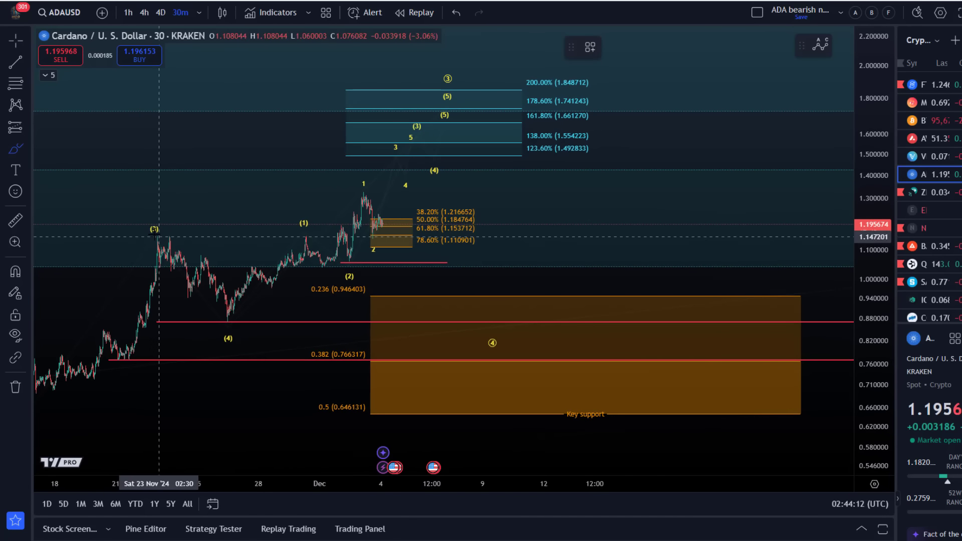
mouse_move(157, 234)
left_mouse_down()
mouse_move(213, 299)
mouse_move(283, 278)
mouse_move(359, 192)
mouse_move(477, 318)
left_mouse_up()
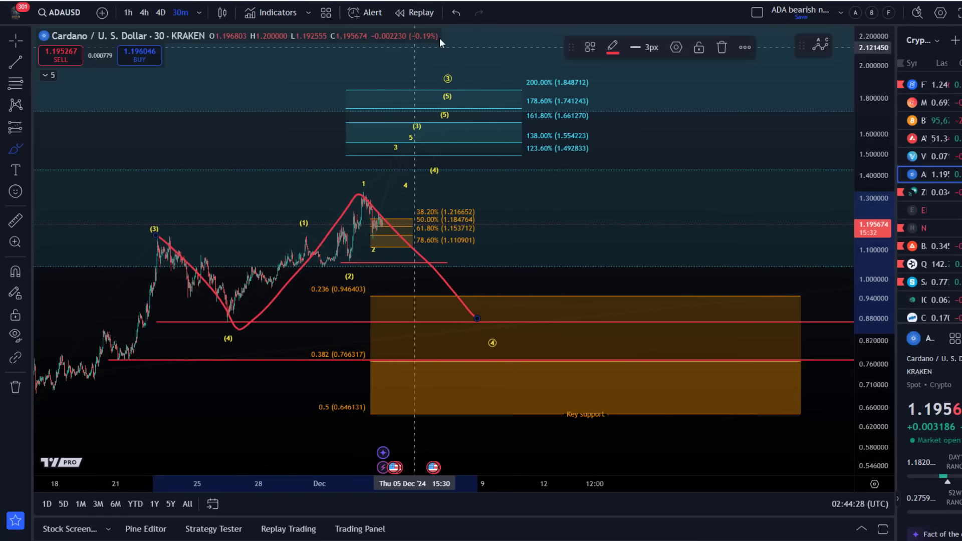
left_click(464, 14)
mouse_move(447, 89)
left_mouse_down()
mouse_move(373, 184)
mouse_move(447, 95)
left_mouse_up()
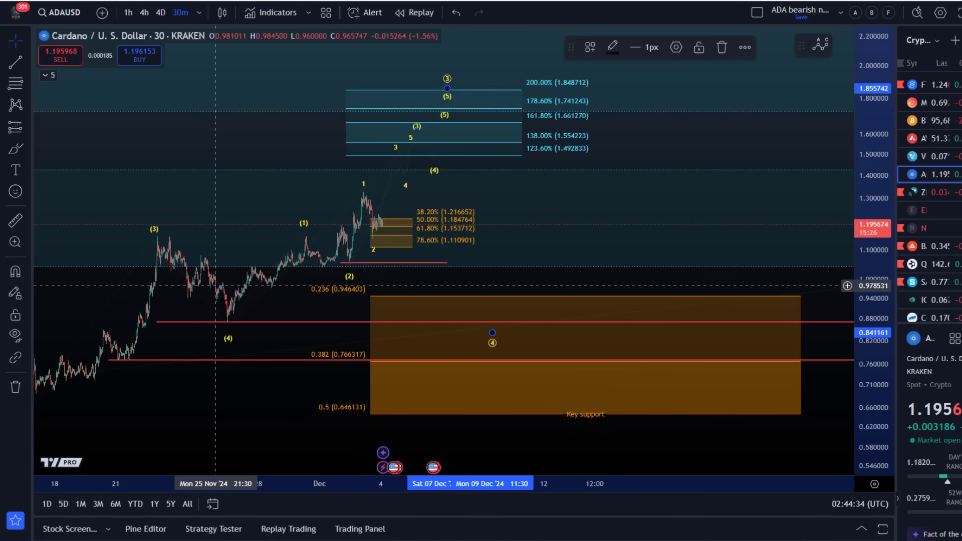